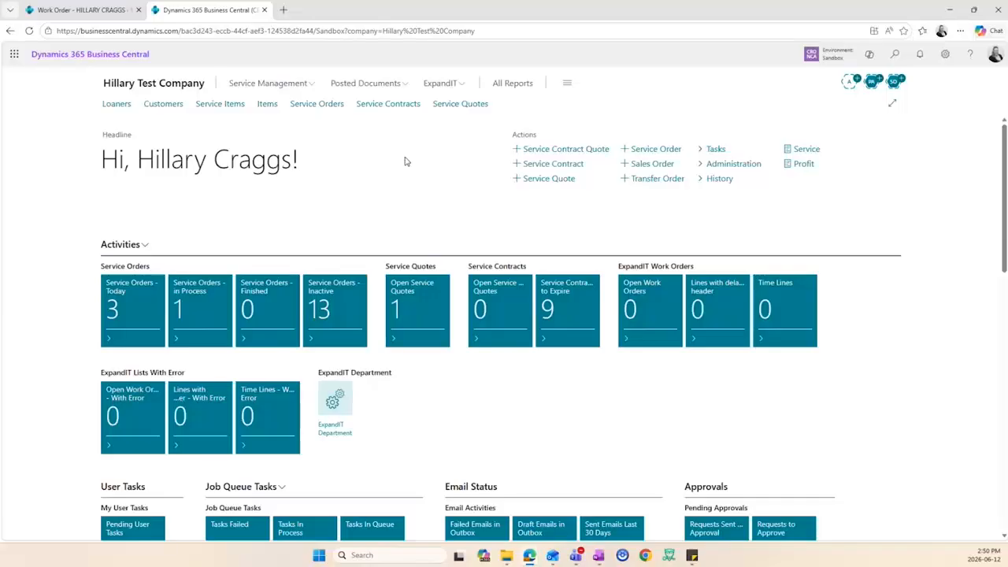
Search the Items list for "hot" and open the item card of the Hot Tub
click(269, 105)
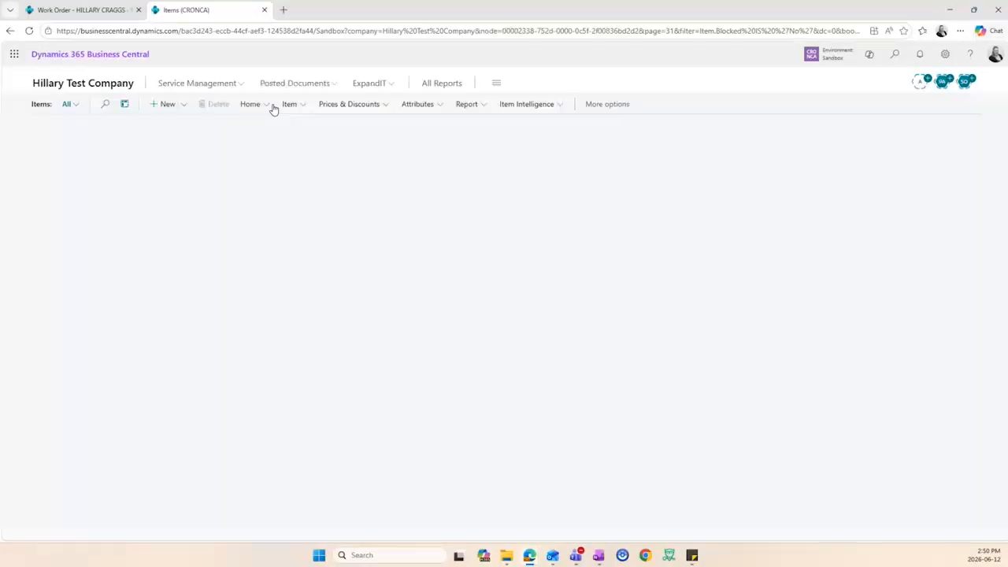
scroll(219, 279, down, 3)
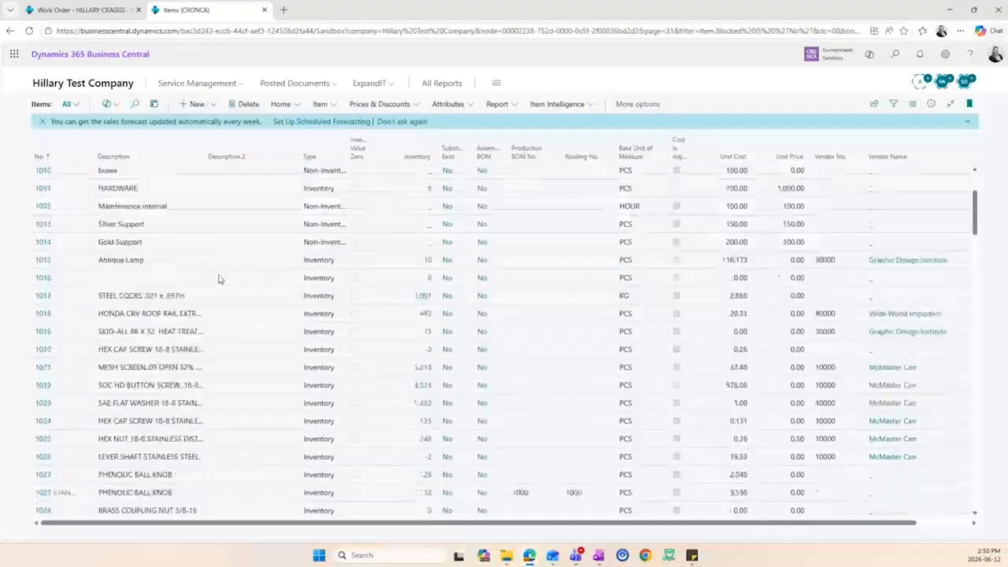
scroll(219, 279, down, 10)
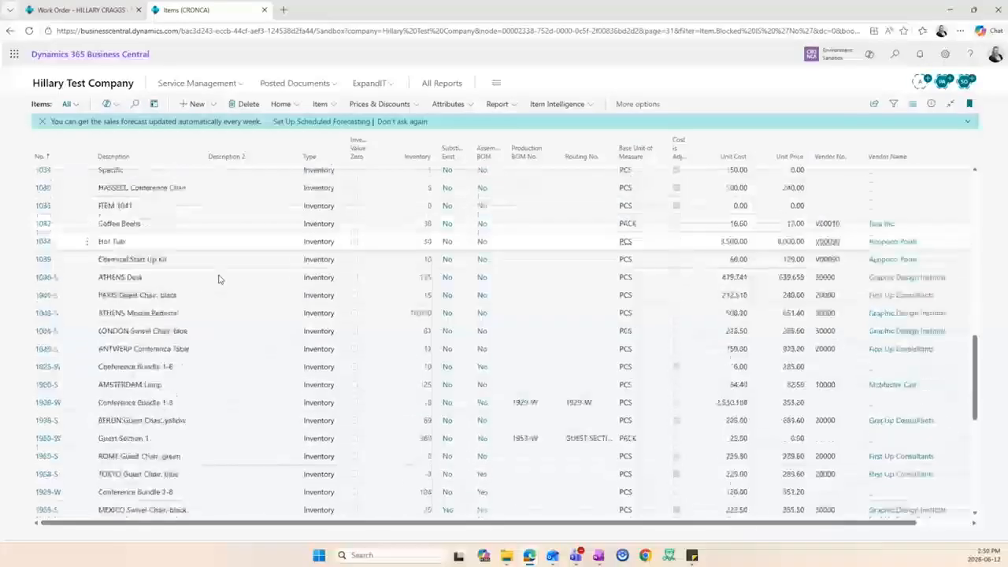
scroll(219, 279, down, 10)
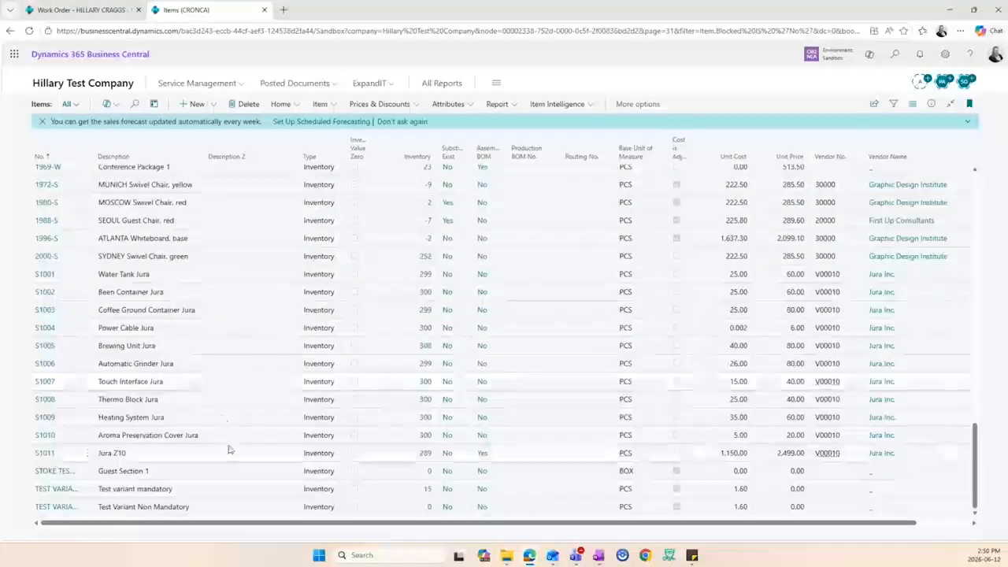
scroll(229, 449, up, 10)
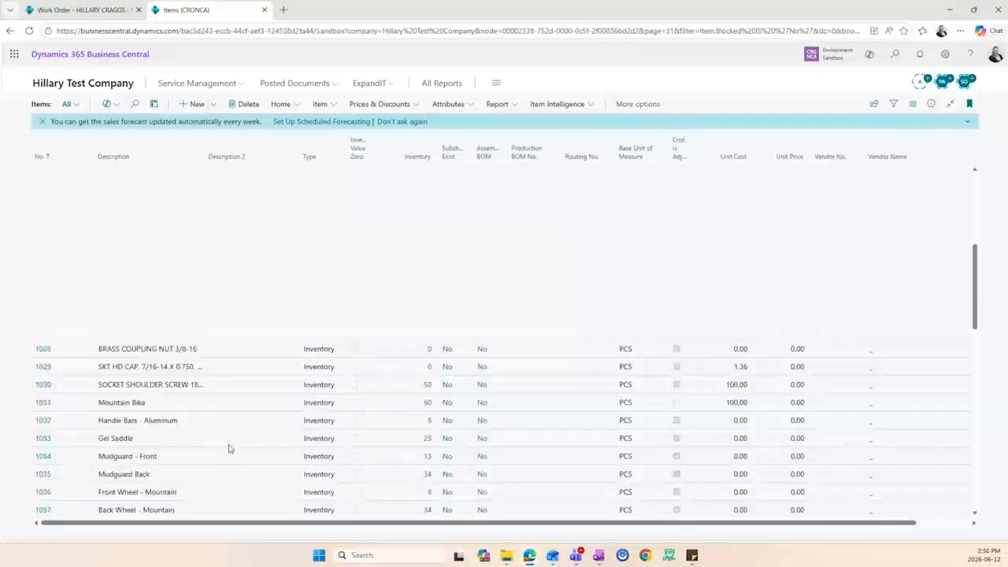
scroll(229, 449, up, 5)
click(135, 104)
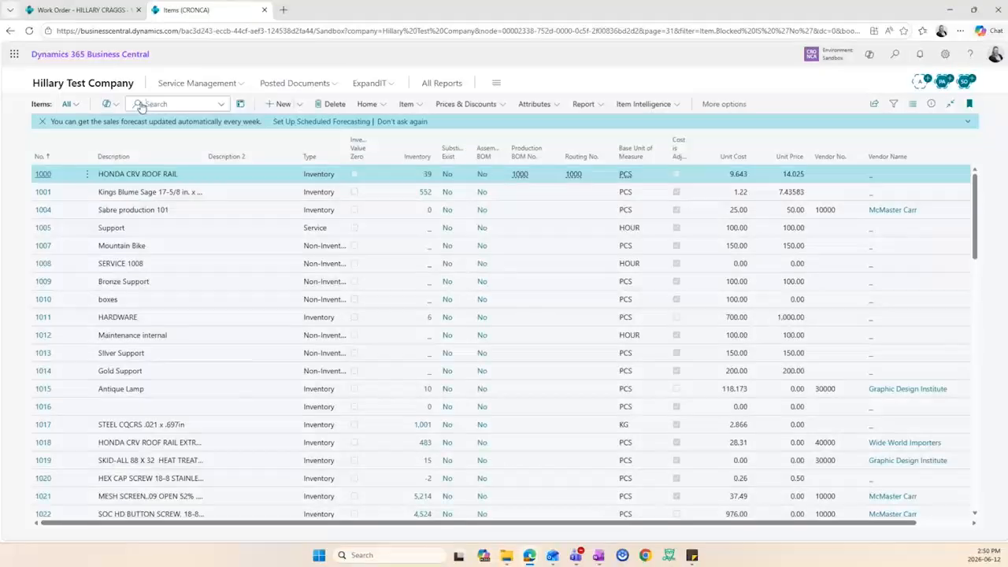
text(H)
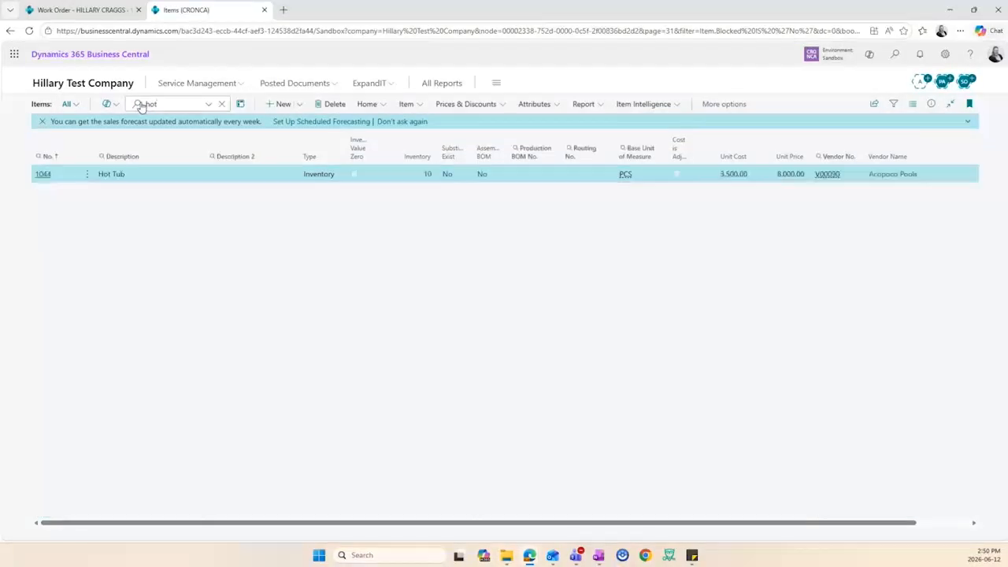
click(42, 174)
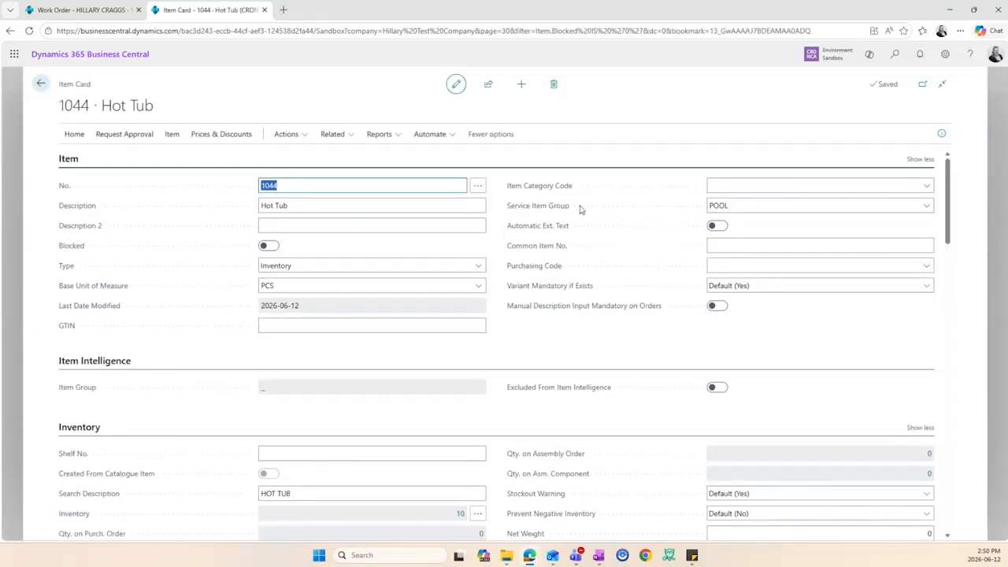
Review the Create Service Item setting of the Hot Tub's service item group in the full list, and return to the home page
click(926, 205)
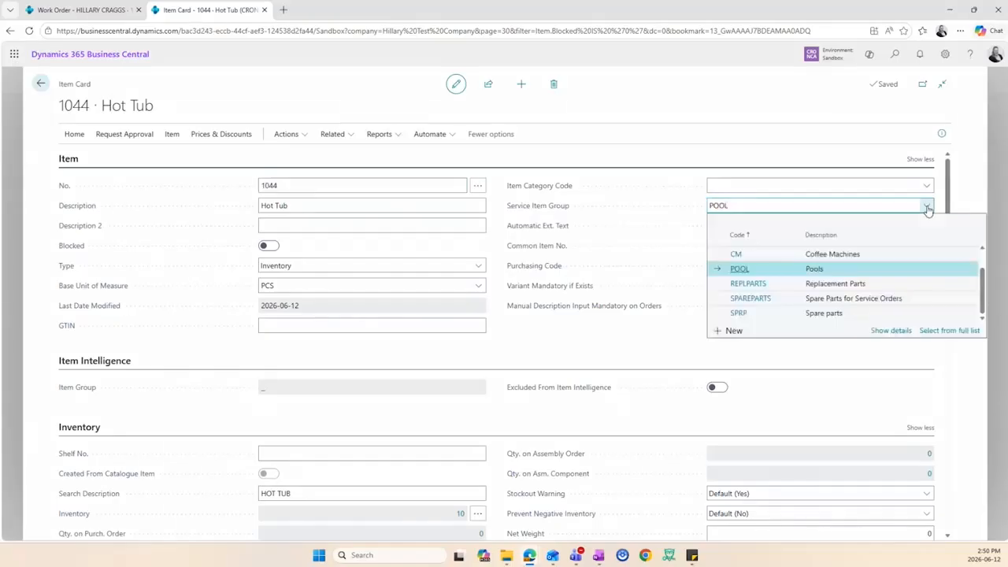
click(959, 332)
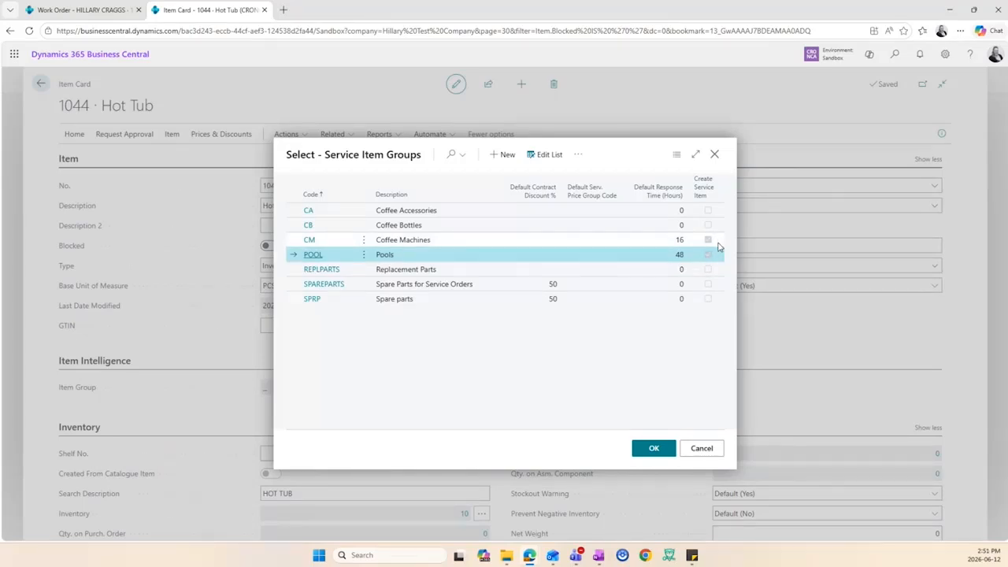
click(714, 155)
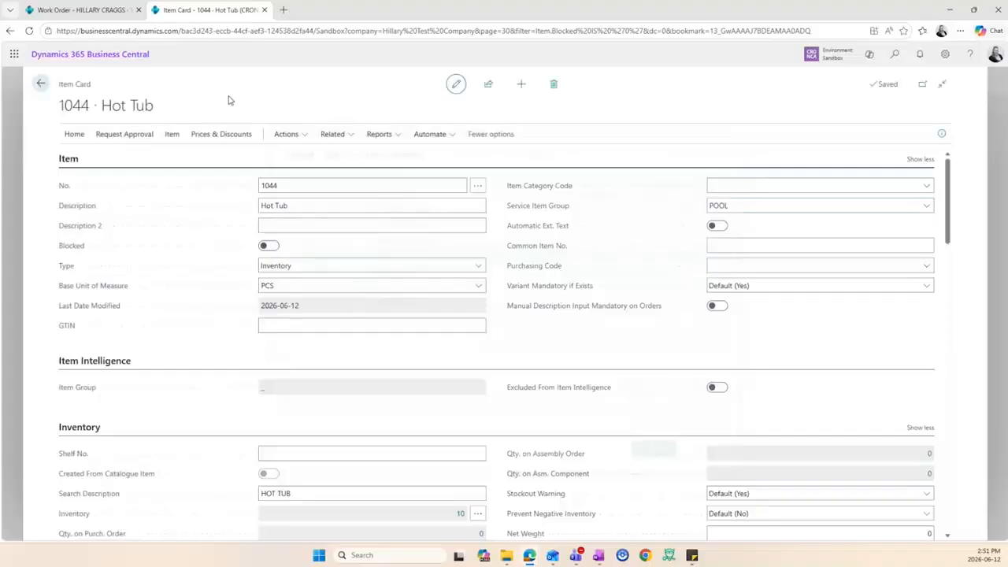
click(40, 84)
click(47, 85)
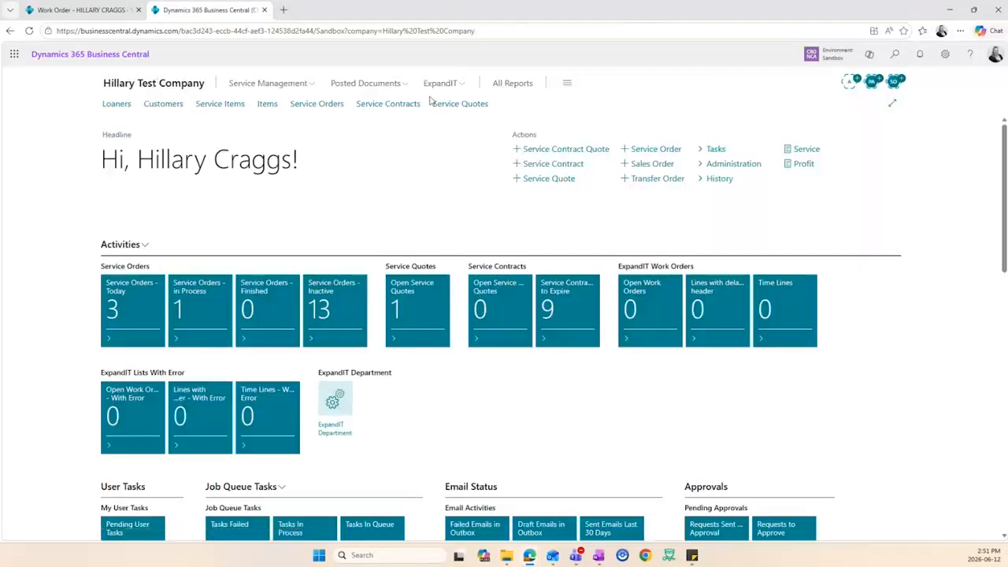
Create a new sales order from the Sales Orders list for the customer Alpine Ski House
click(892, 55)
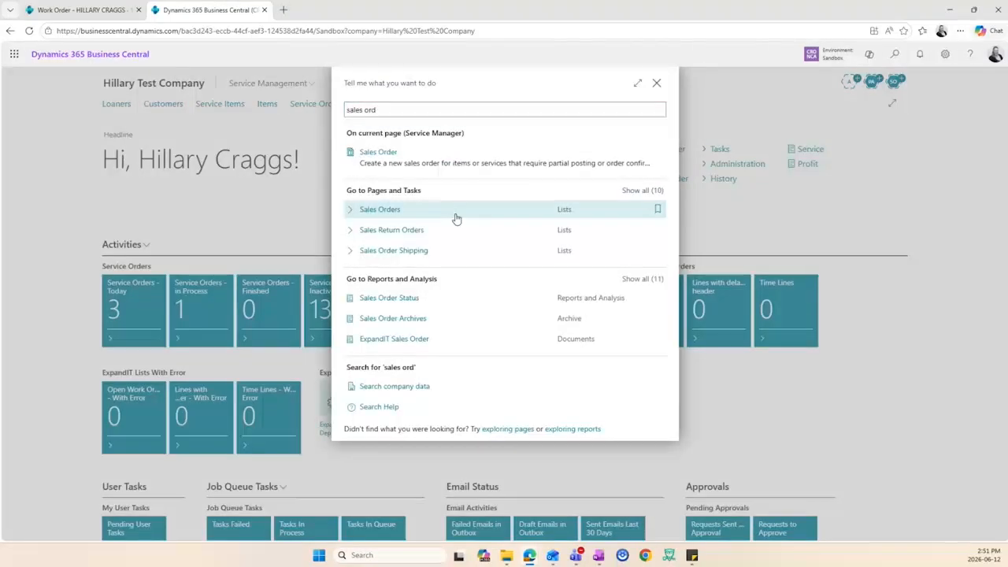
click(456, 211)
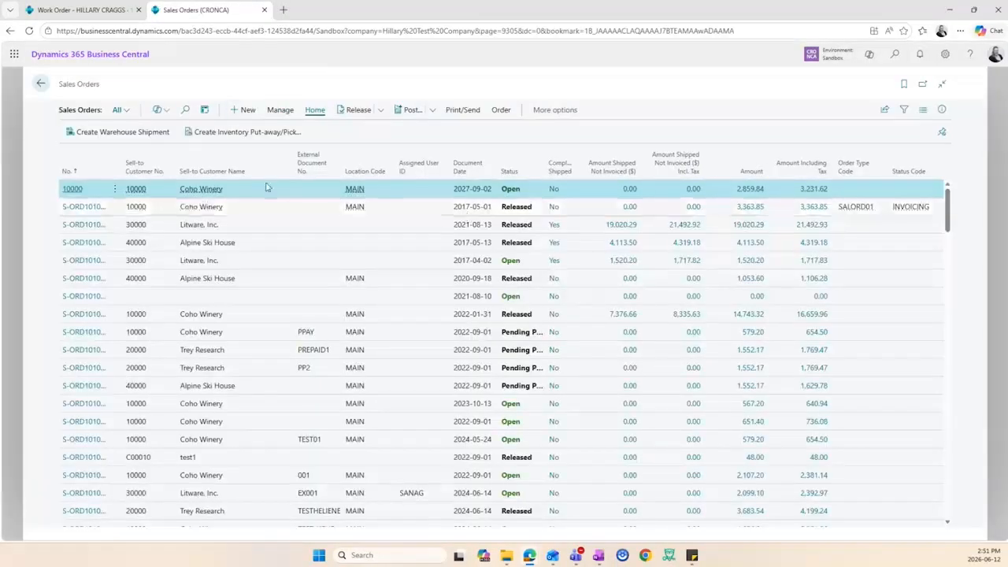
click(244, 113)
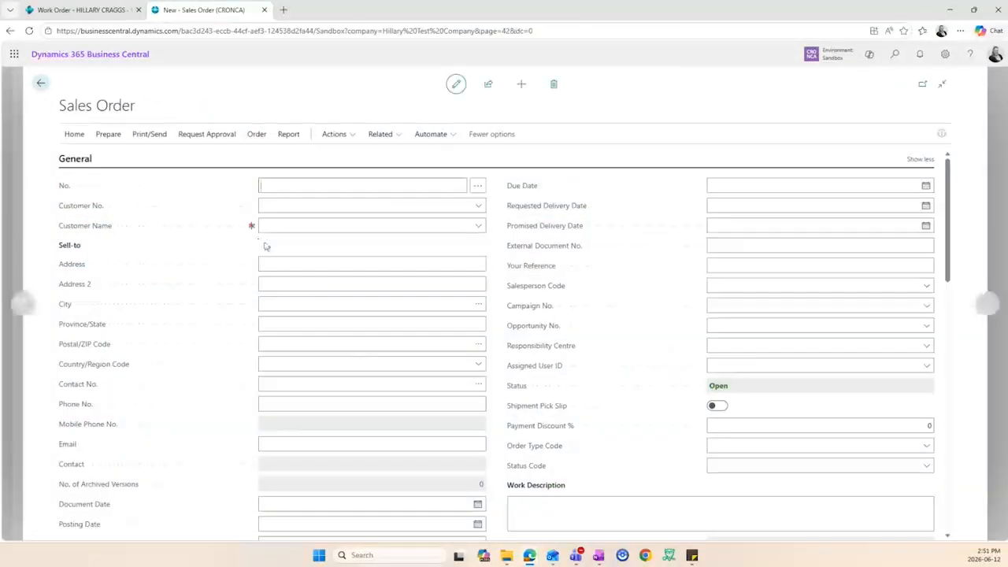
key(Tab)
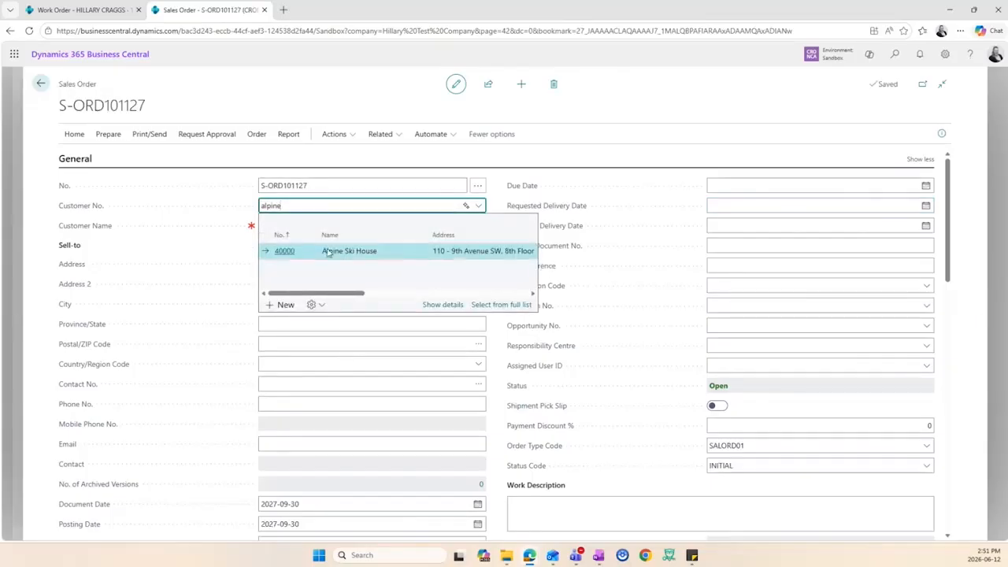
click(333, 255)
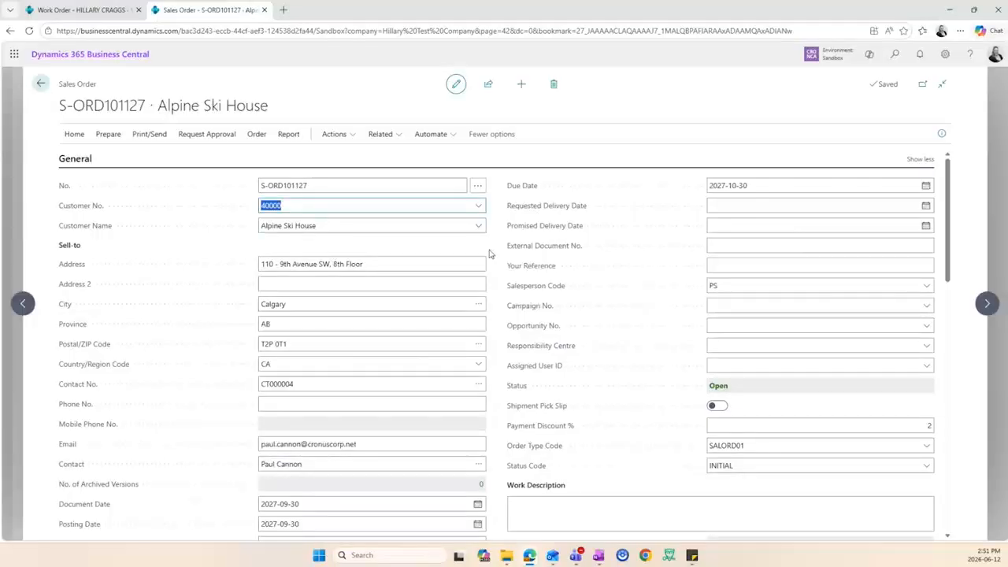
Add the Hot Tub, item 1044, as the first sales order line with a quantity of 1
scroll(489, 254, down, 4)
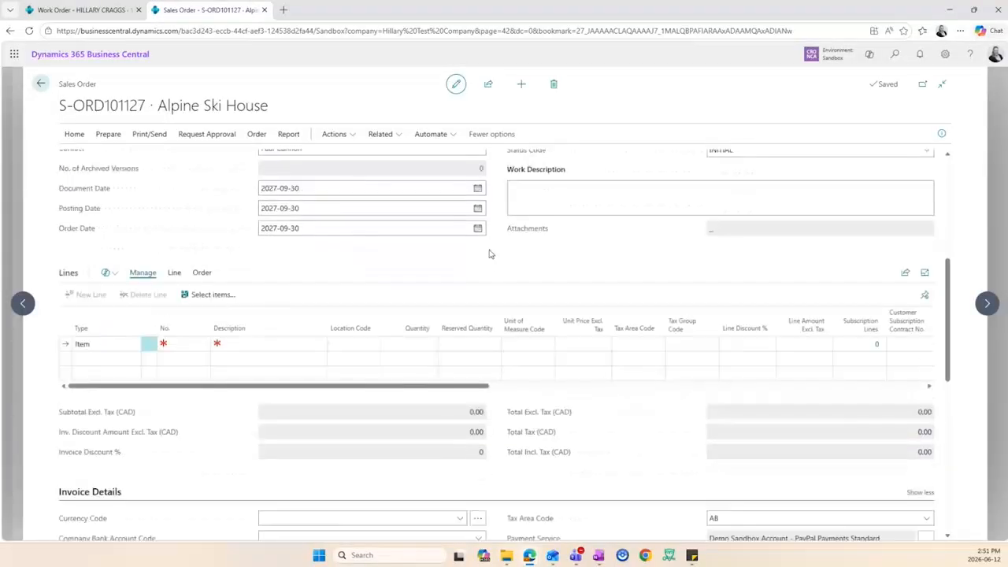
click(190, 345)
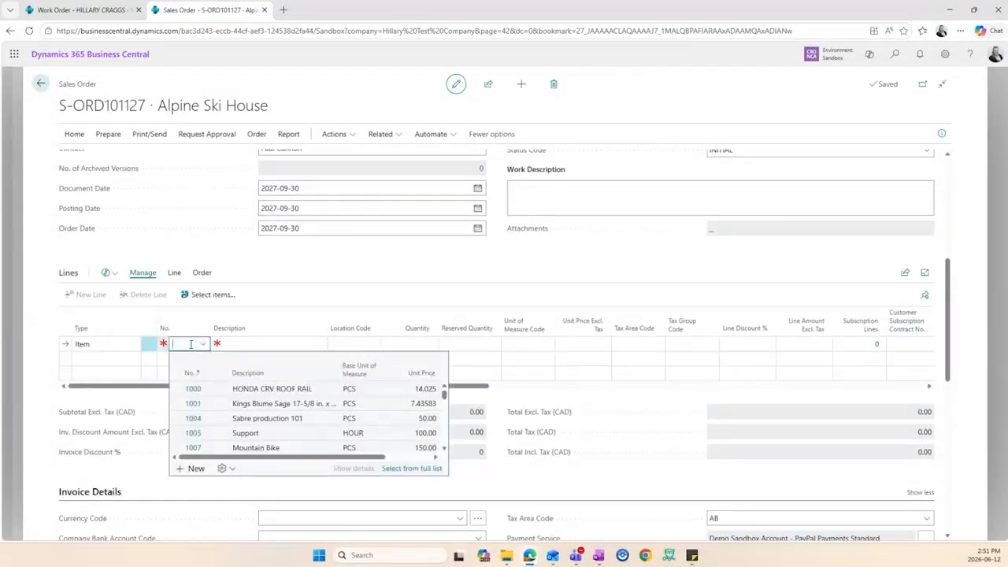
text(hot)
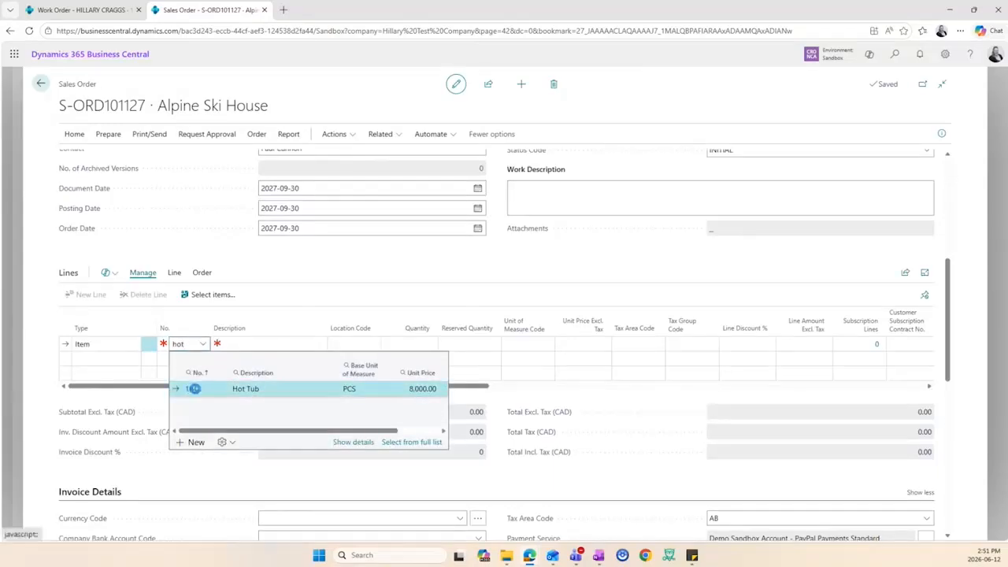
click(194, 389)
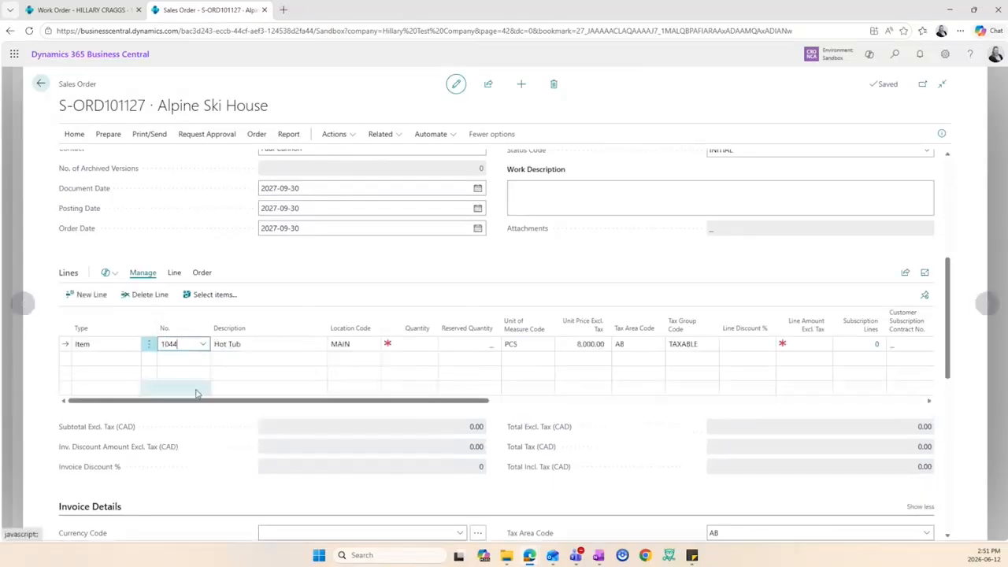
click(403, 347)
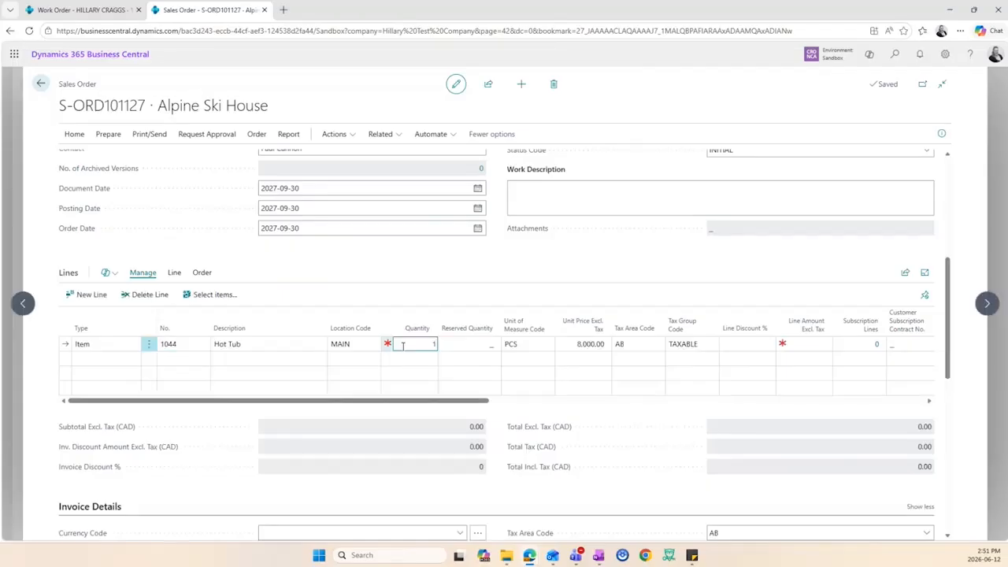
key(Tab)
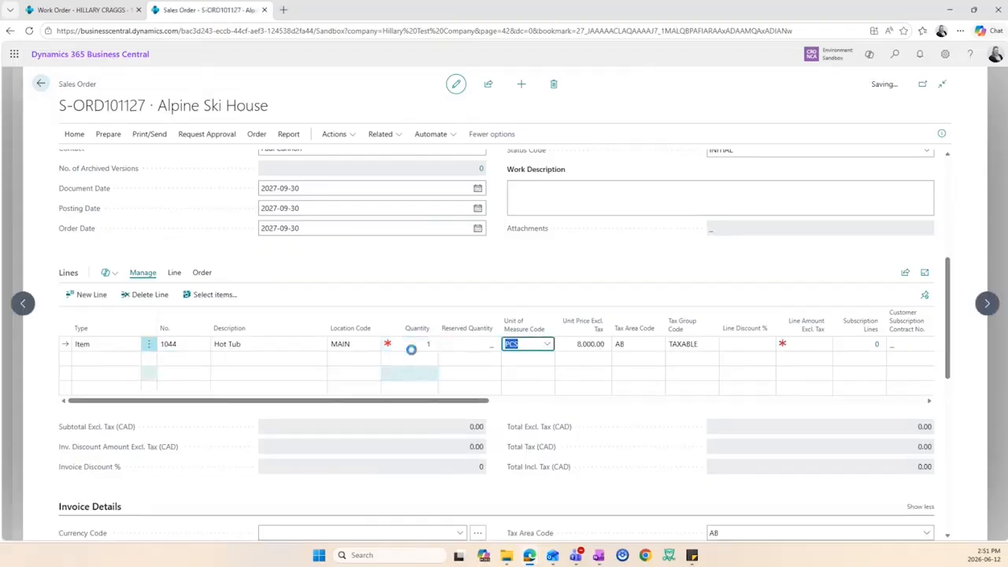
Add the Chemical Start Up Kit, item 1045, as the second sales order line
click(175, 360)
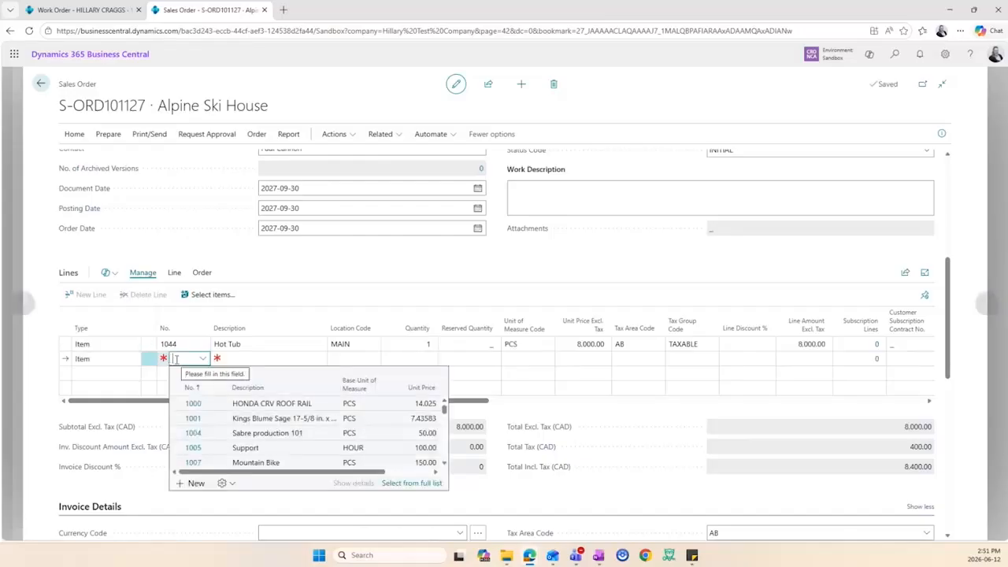
text(chem)
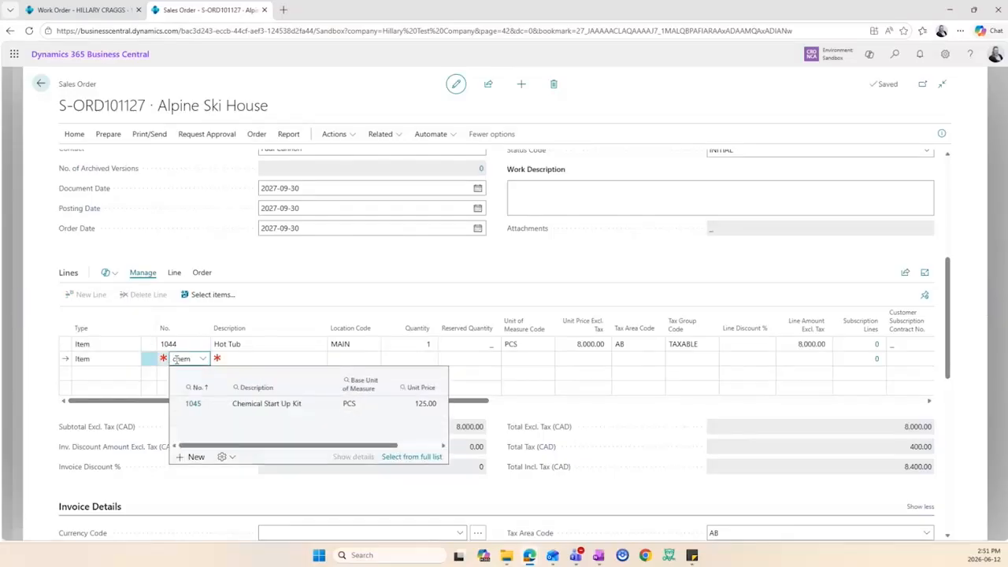
click(240, 404)
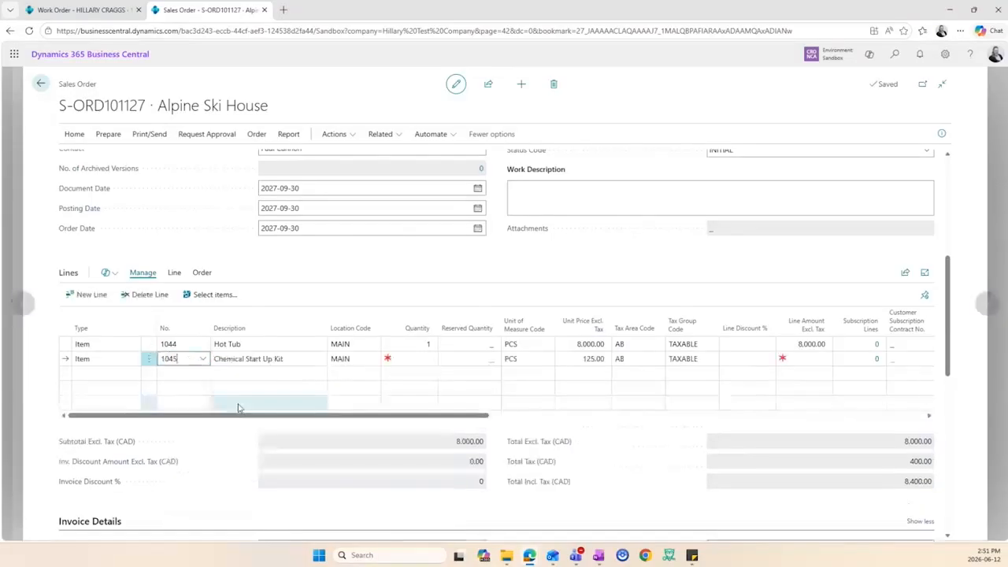
Check the Create Service Item setting of the Chemical Start Up Kit's service item group from its item card, and return to the sales order
click(203, 359)
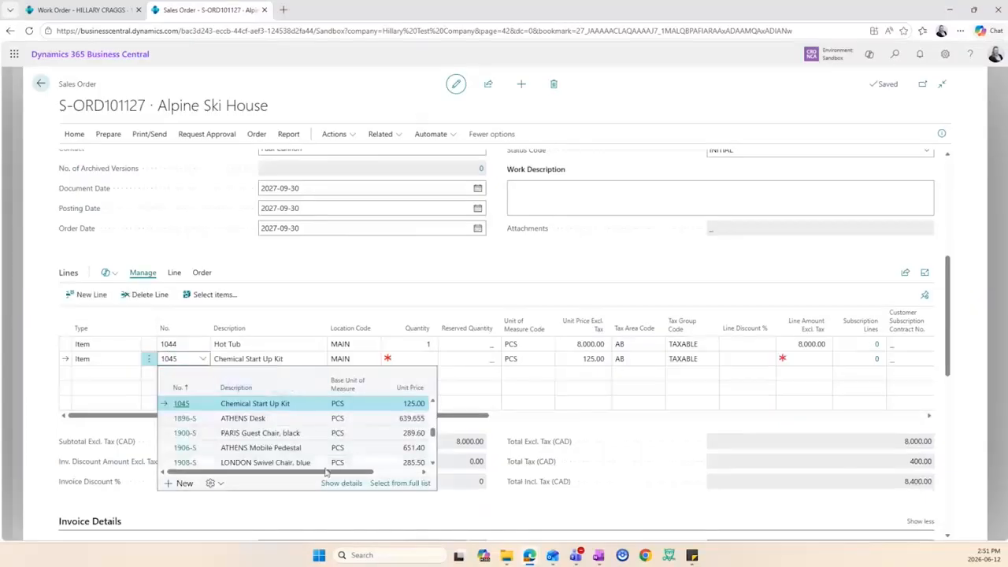
click(340, 484)
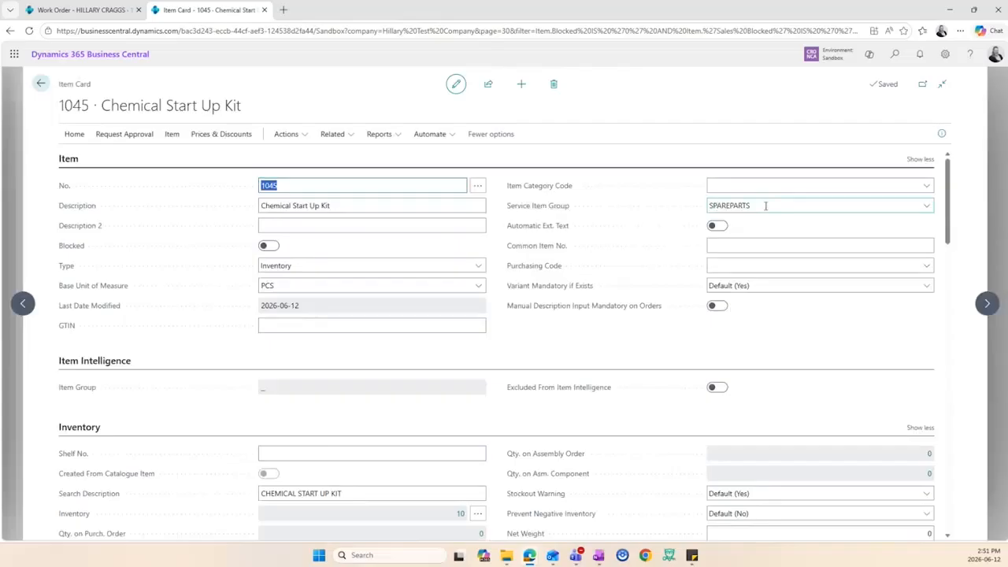
click(927, 206)
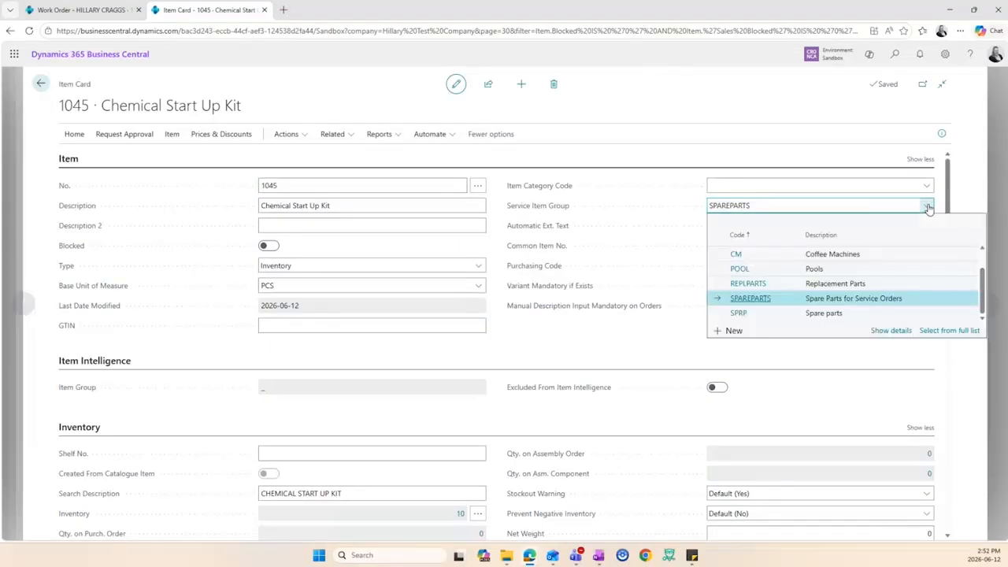
click(952, 330)
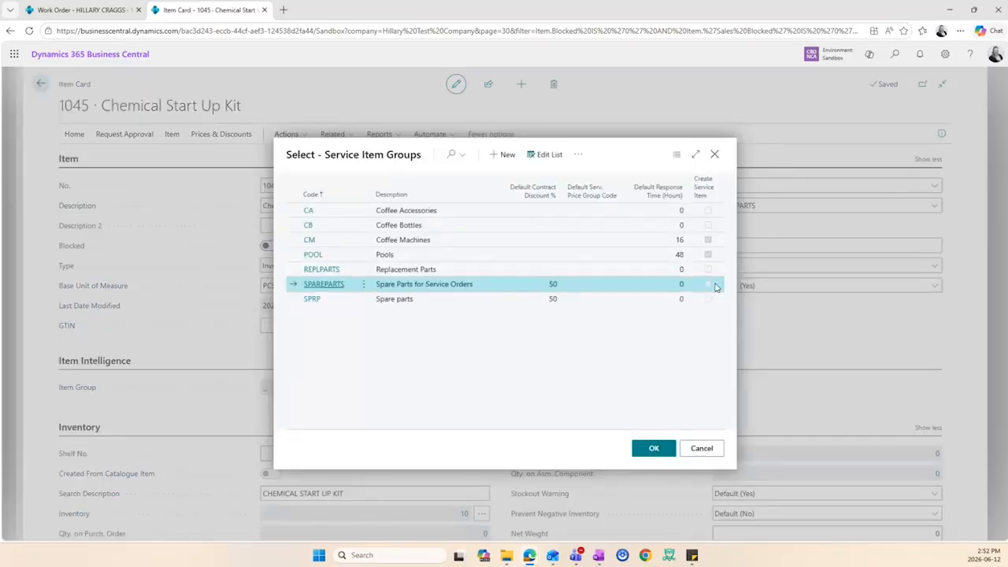
click(714, 154)
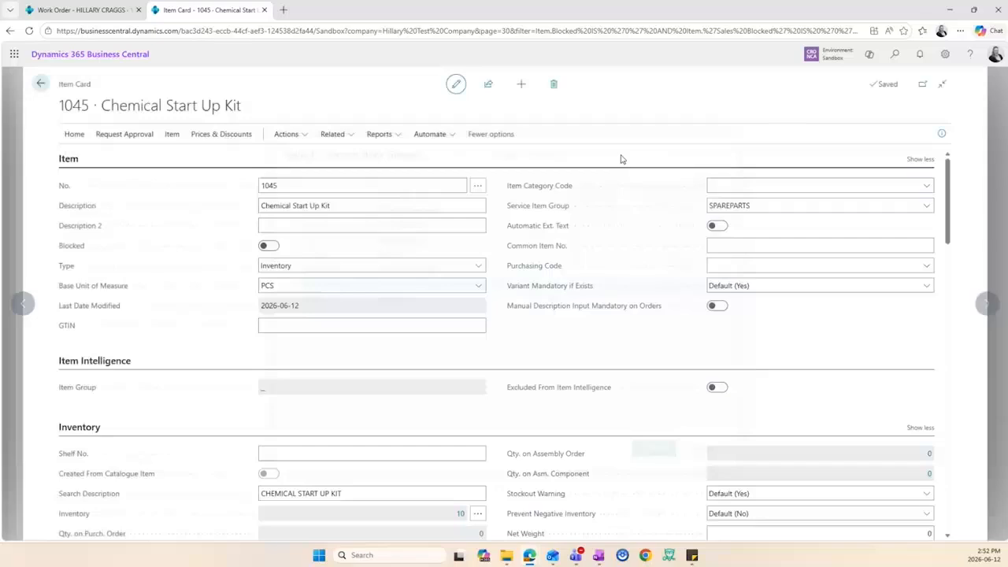
click(41, 84)
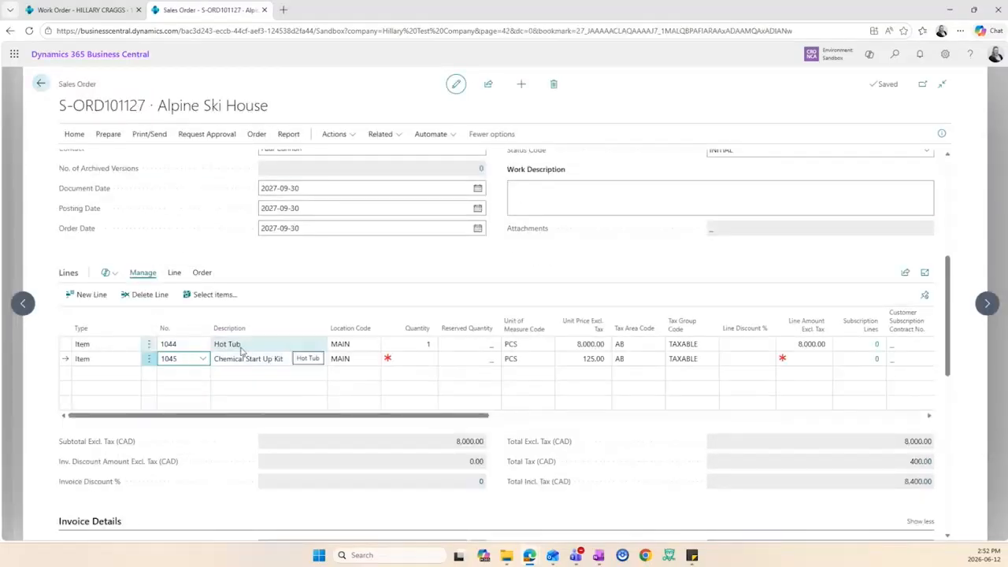
Set the quantity of the Chemical Start Up Kit line to 1
click(417, 358)
text(1)
key(Return)
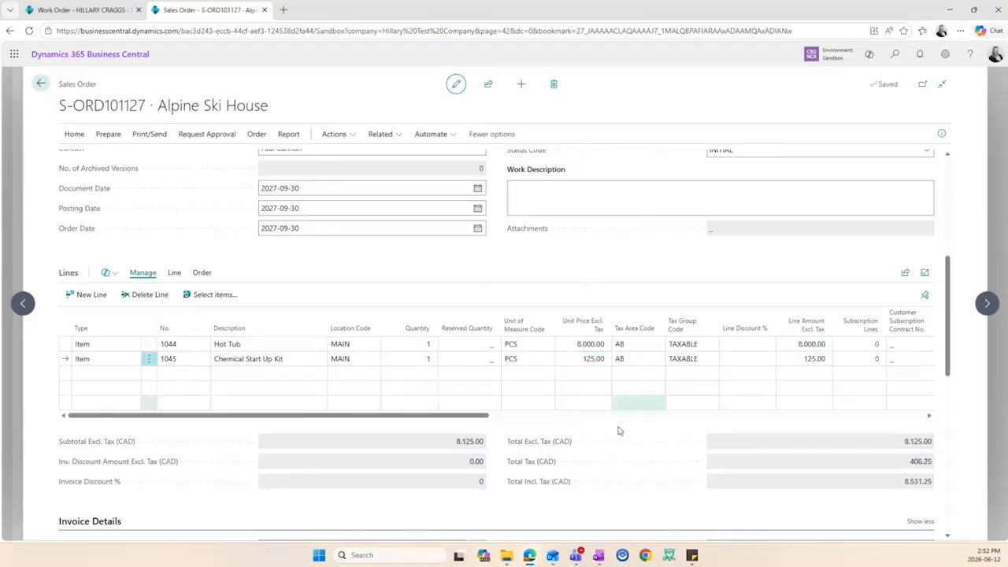
Post the Alpine Ski House sales order with the Ship and Invoice option
scroll(612, 477, up, 5)
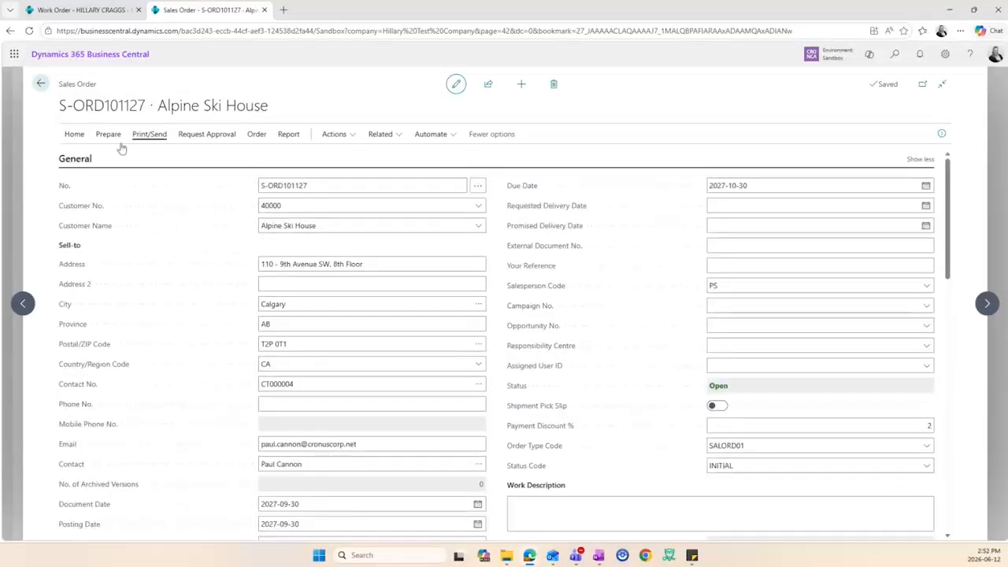
click(71, 137)
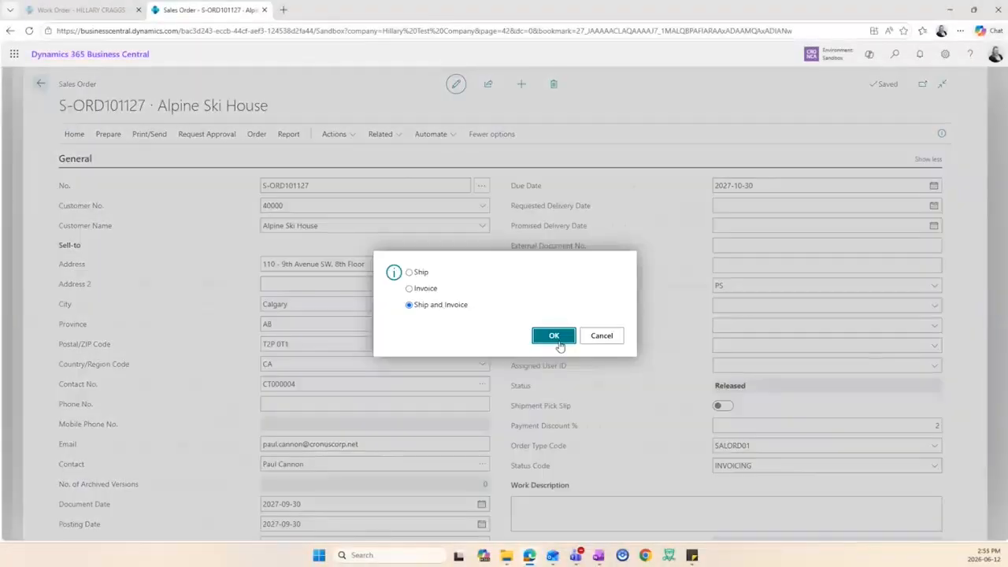
click(555, 338)
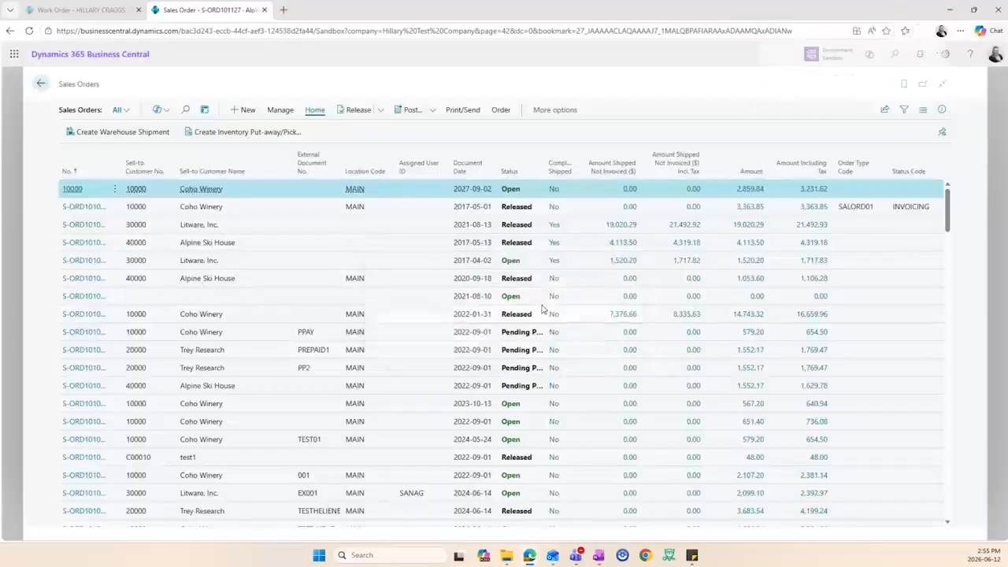
Leave the sales orders, open the Service Items list and sort it by No. in descending order
click(42, 84)
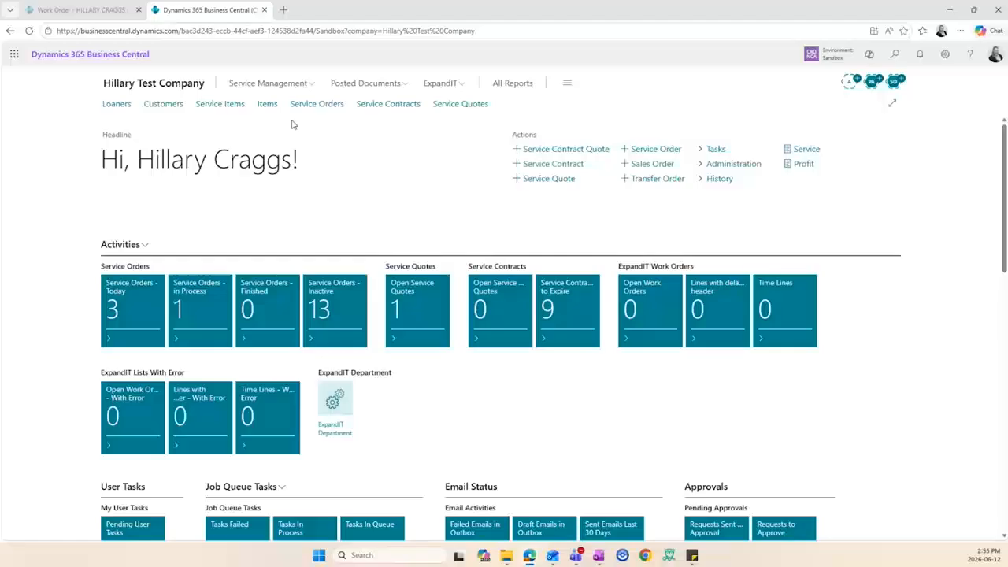
click(241, 105)
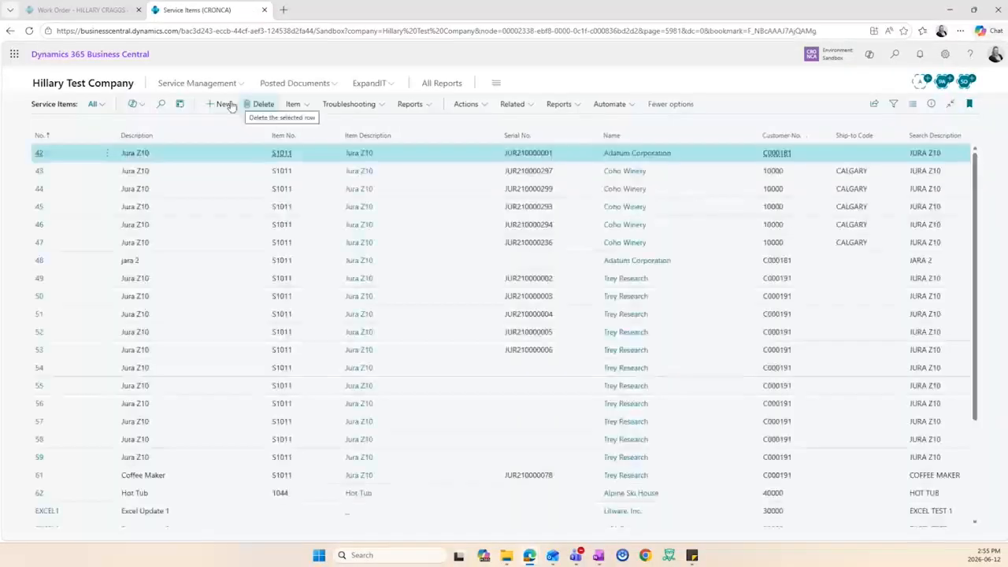
click(69, 136)
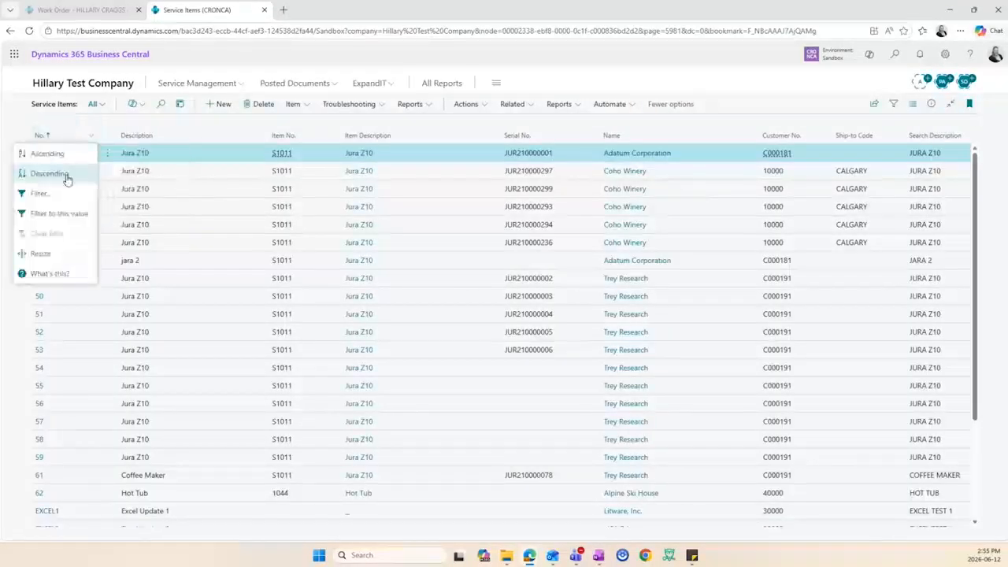
click(68, 175)
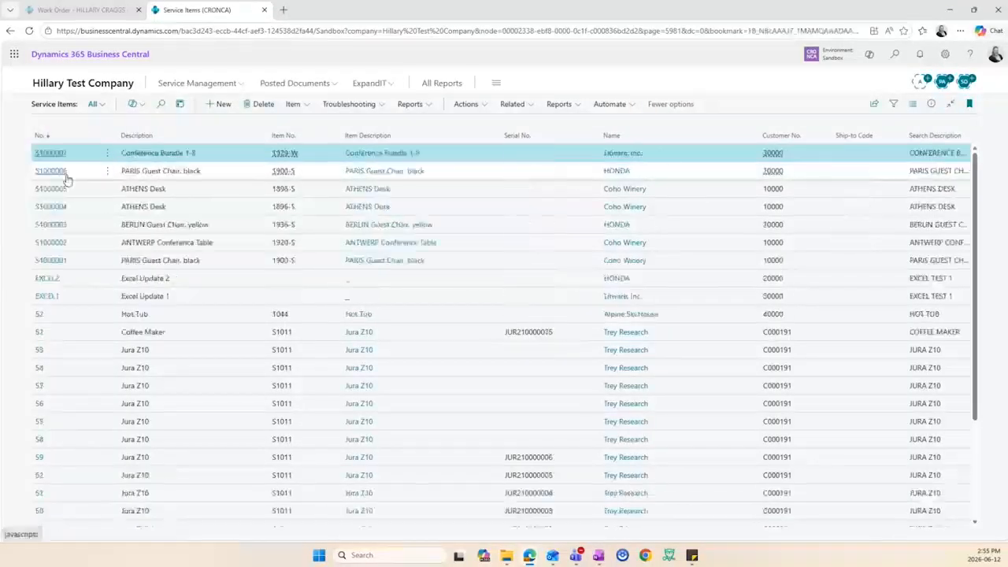
Open the Hot Tub service item card for Alpine Ski House and review its warranty, customer, shipping, contract, vendor and sales details
click(73, 319)
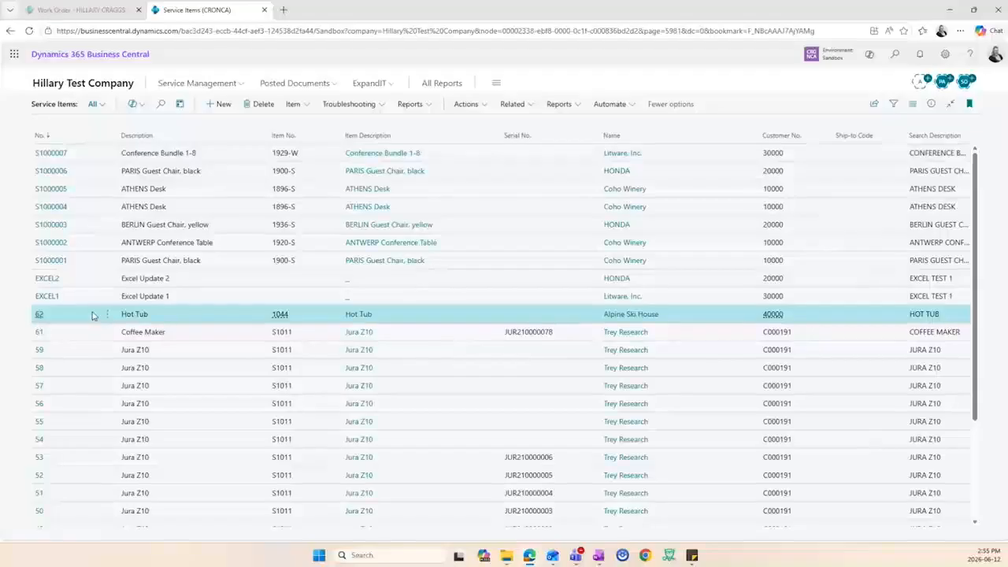
click(39, 314)
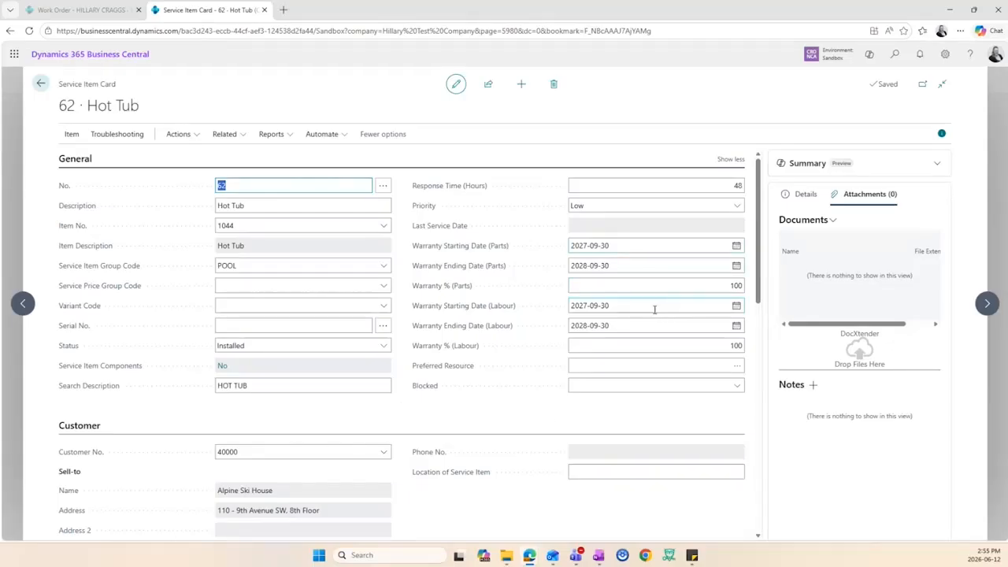
scroll(491, 427, down, 3)
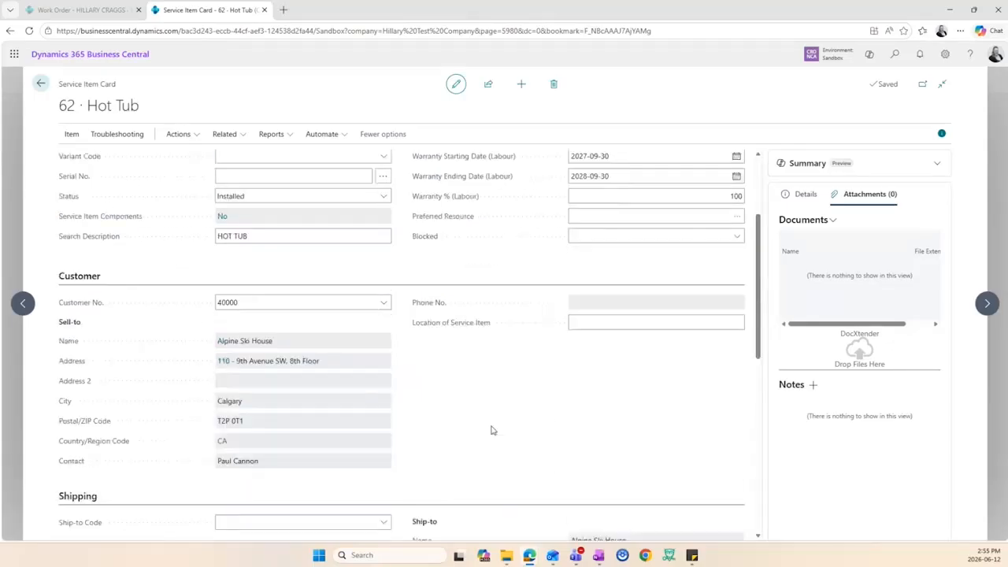
scroll(458, 376, down, 4)
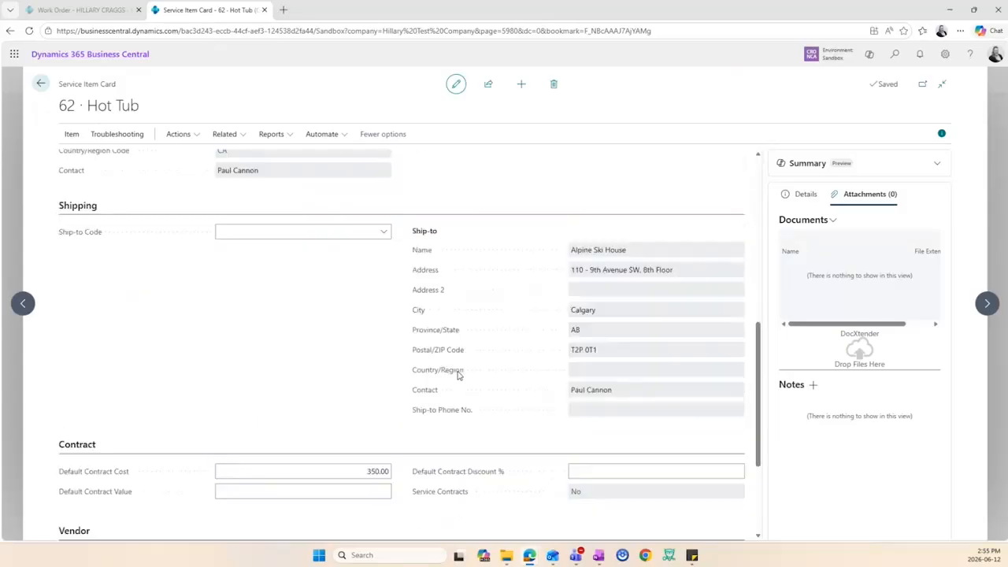
scroll(457, 375, up, 1)
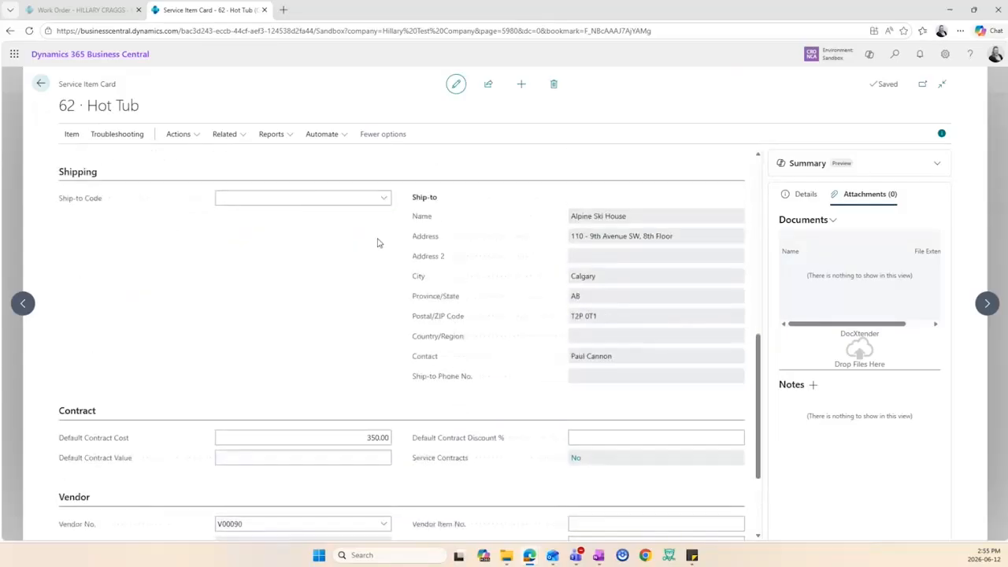
scroll(466, 365, down, 2)
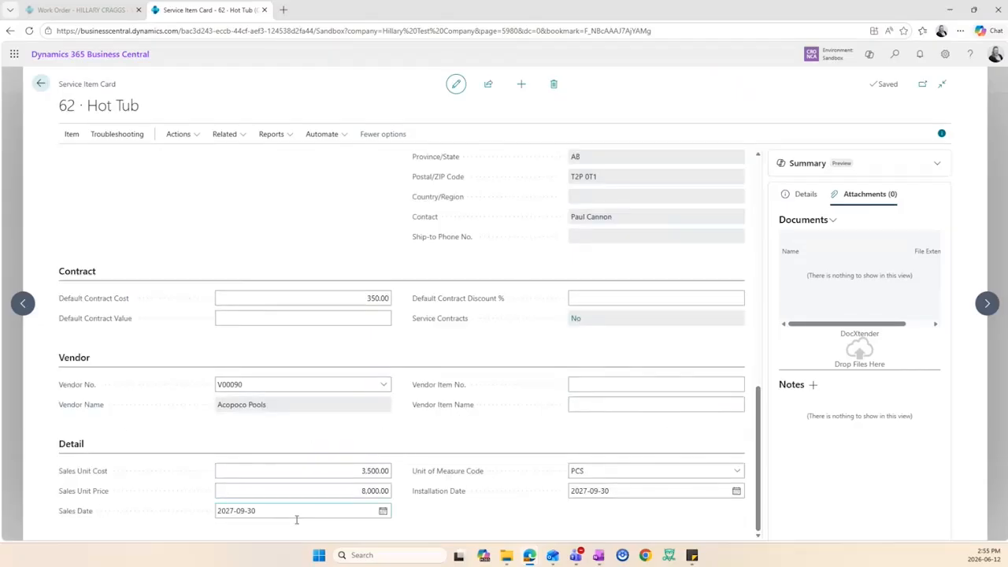
scroll(431, 500, up, 10)
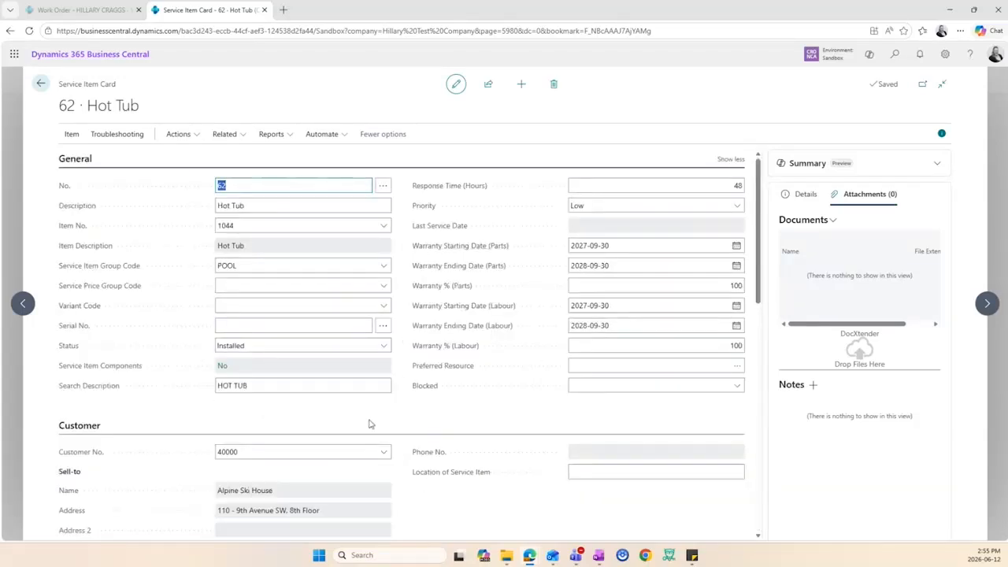
Review the Hot Tub's Service Item Log to see how the service item was created, and return to the home page
click(243, 135)
mouse_move(284, 196)
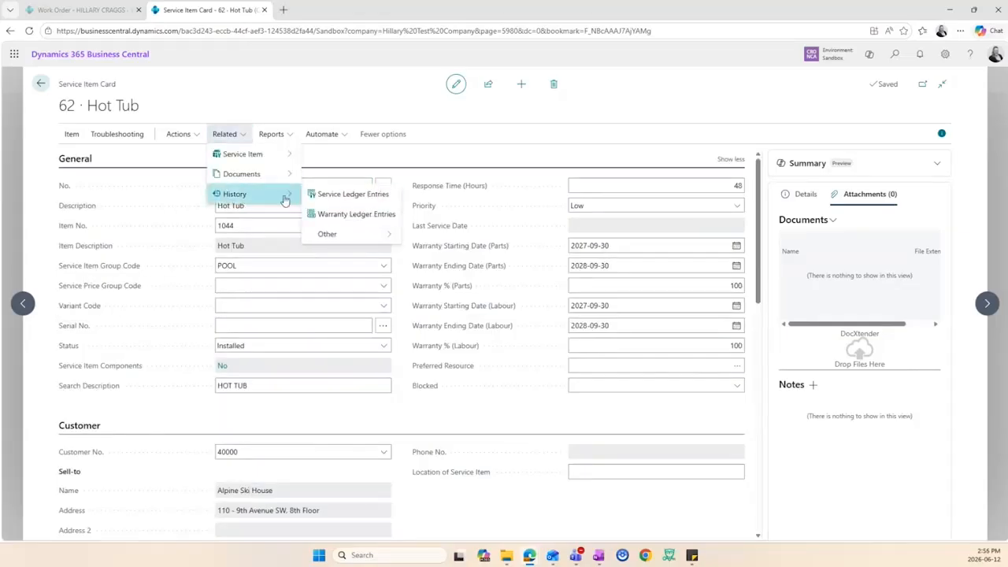
mouse_move(370, 236)
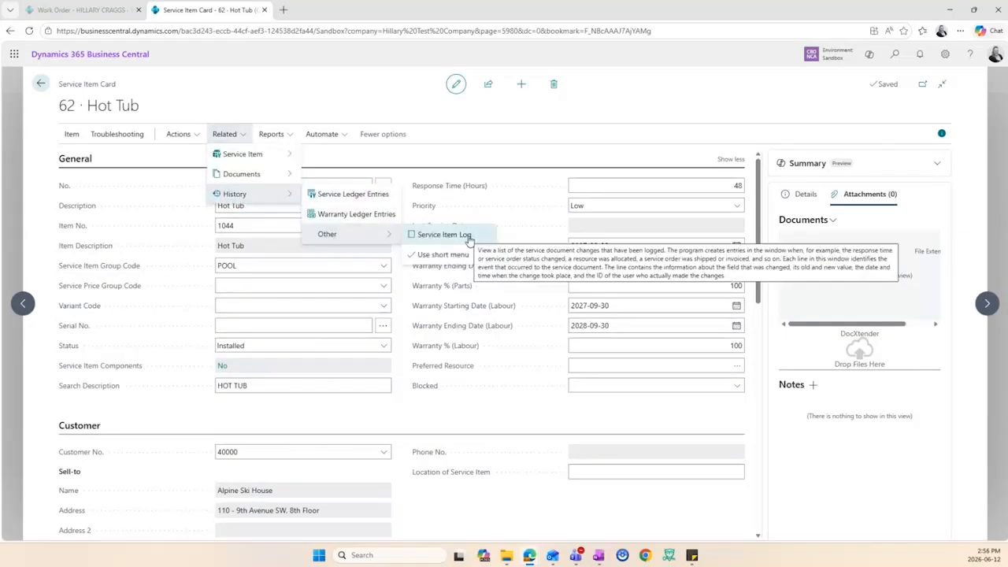
click(468, 235)
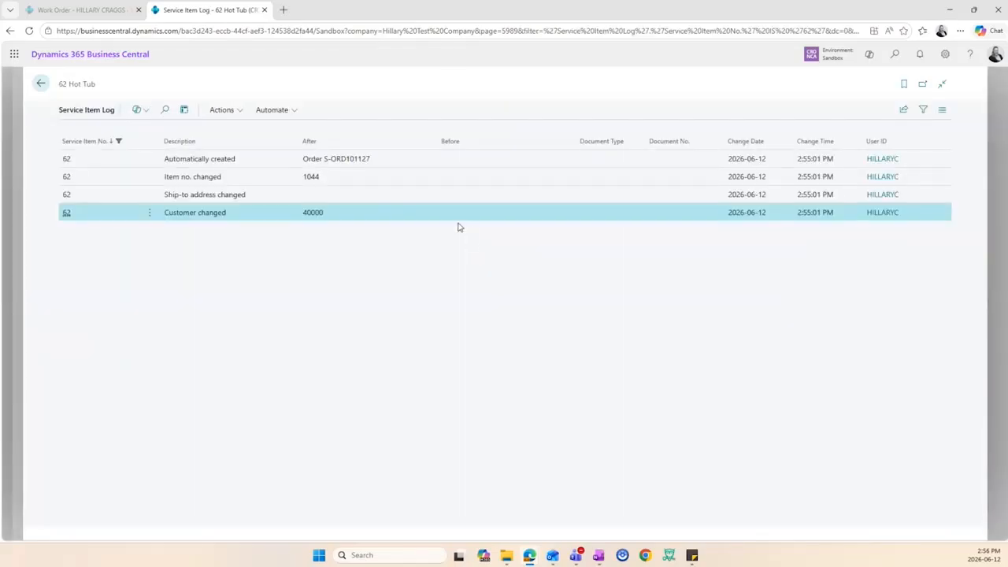
click(403, 162)
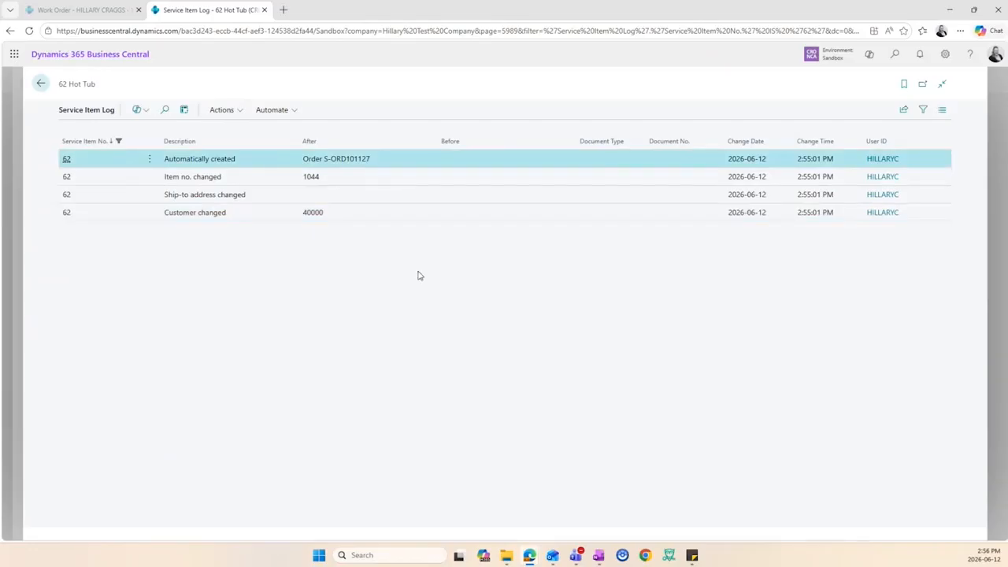
click(40, 84)
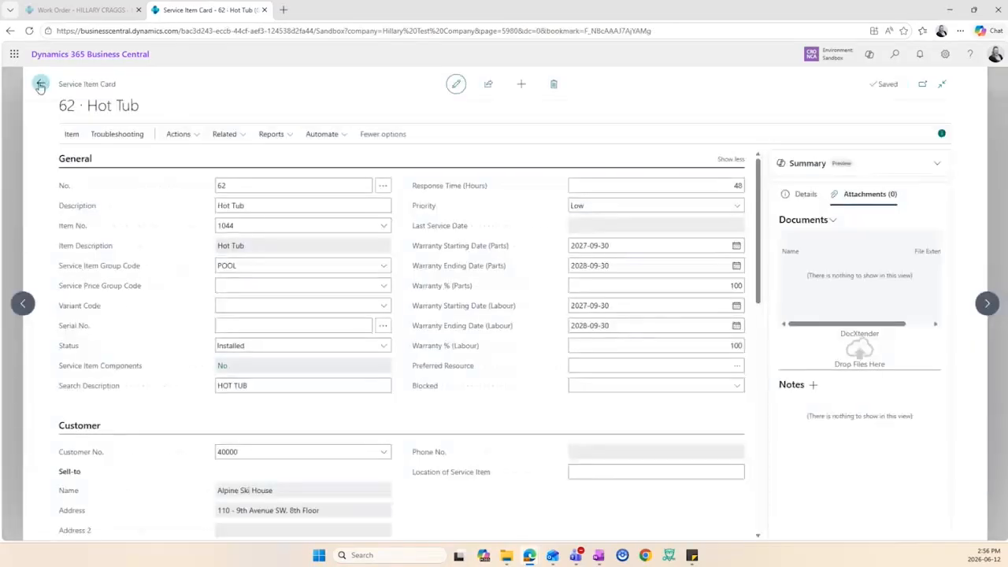
click(40, 84)
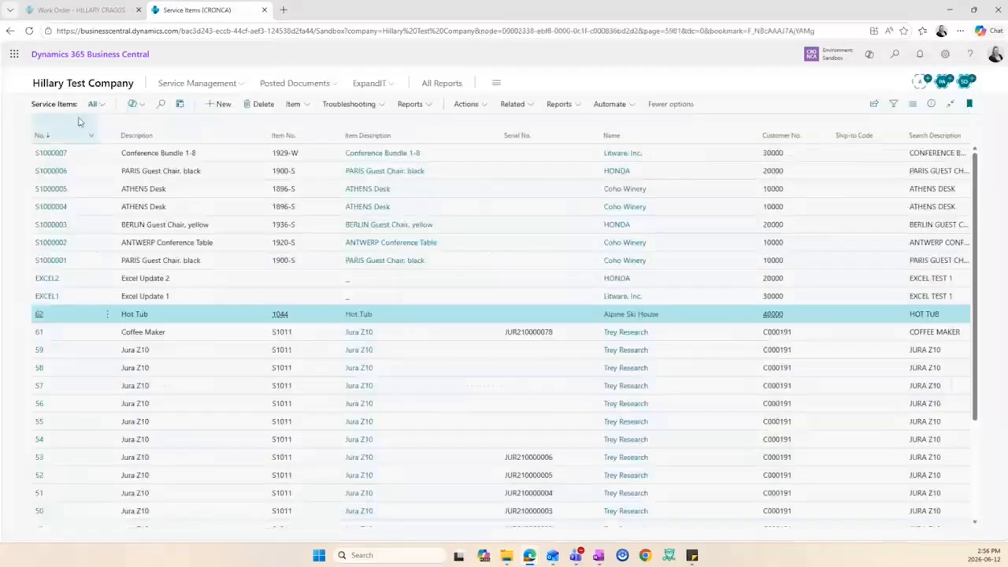
click(76, 84)
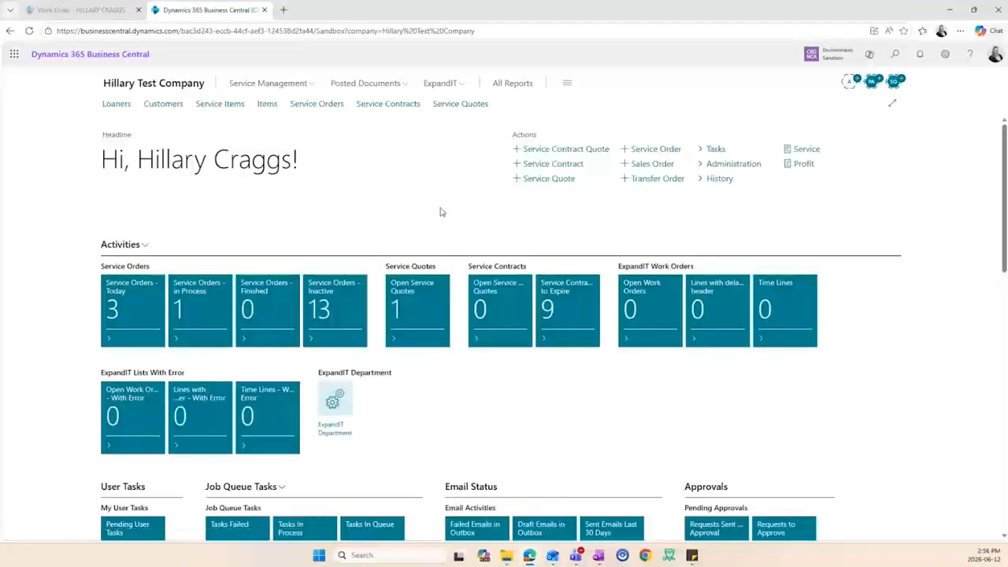